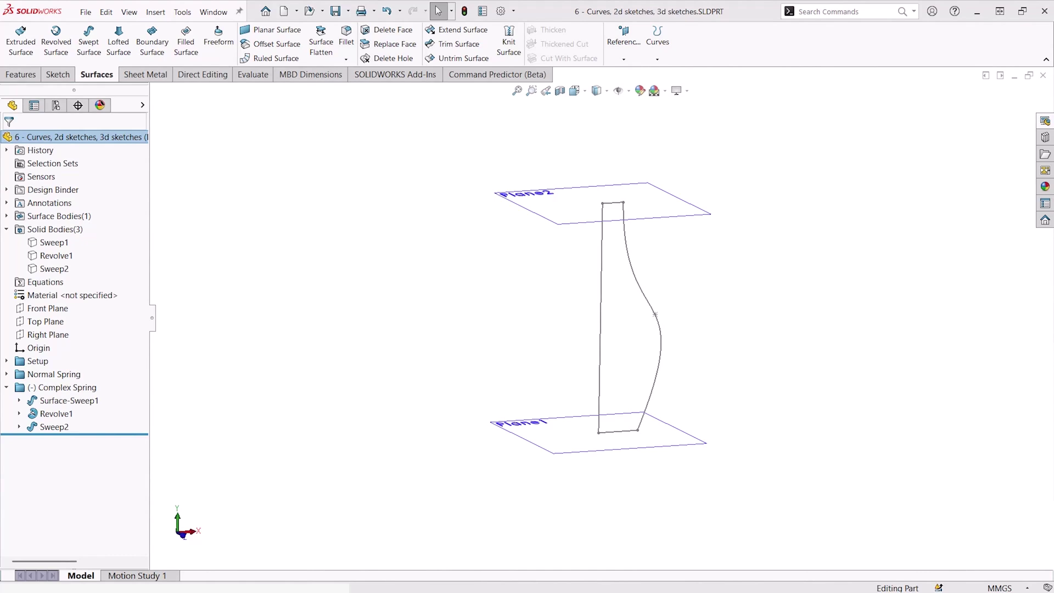
- Select Sketch5, the bottle-profile spline with its 48.00 top-width dimension, under Revolve1
{"action": "left_click", "coordinate": [604, 317]}
{"action": "left_click", "coordinate": [638, 270]}
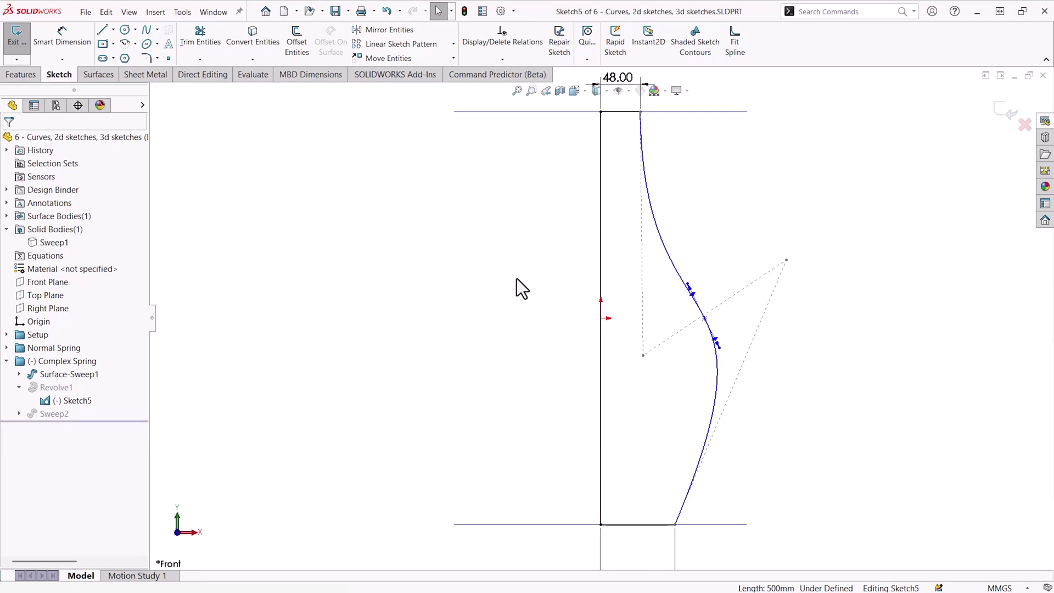
{"action": "left_click", "coordinate": [16, 36]}
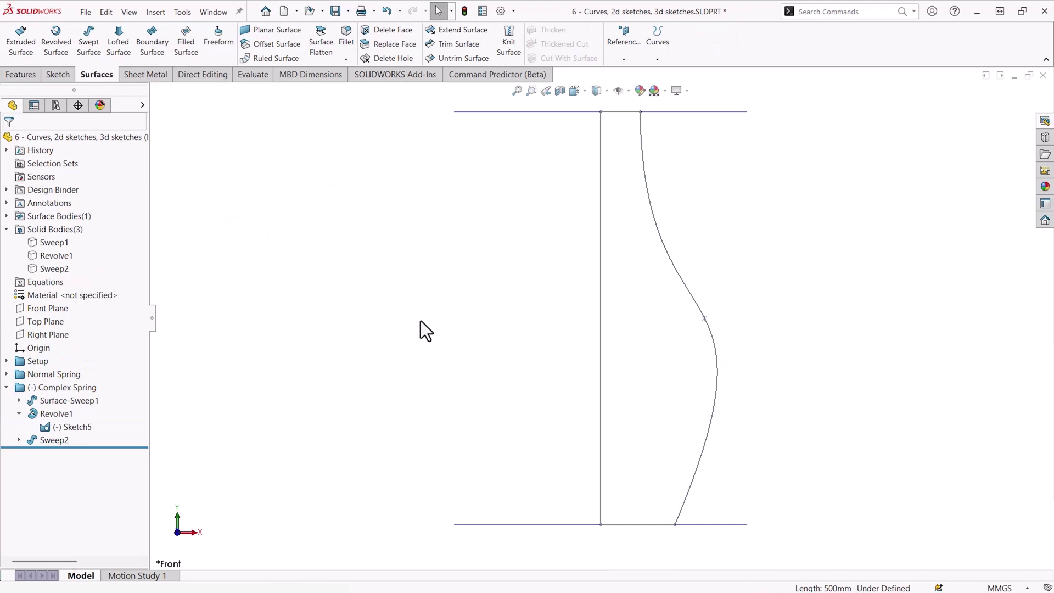
{"action": "middle_click_drag", "start_coordinate": [441, 329], "coordinate": [482, 367]}
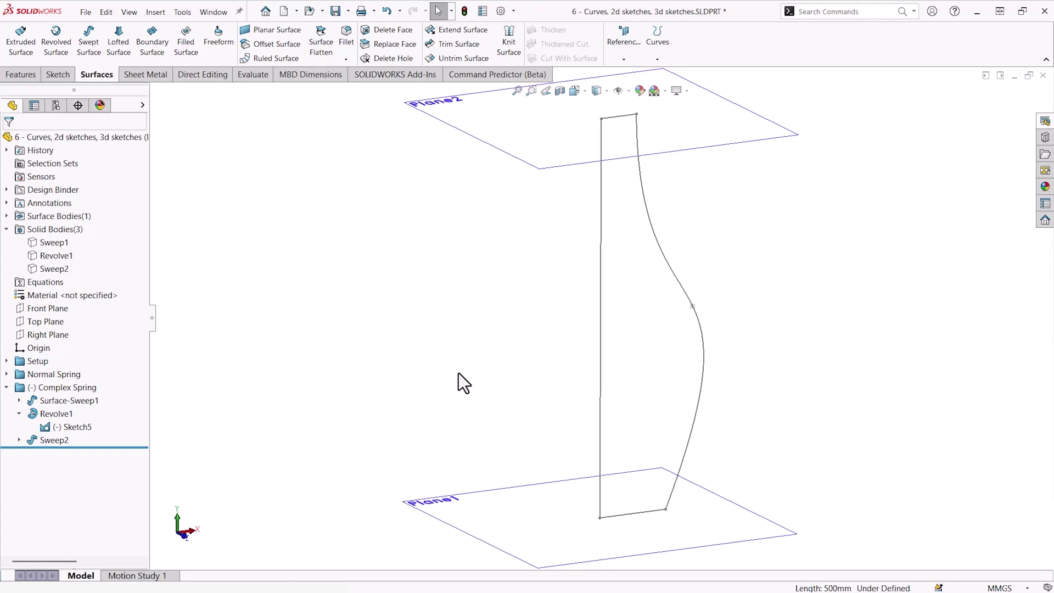
- Start a new 3D sketch and convert the Sketch5 vase profile into it
{"action": "left_click", "coordinate": [59, 76]}
{"action": "left_click", "coordinate": [25, 63]}
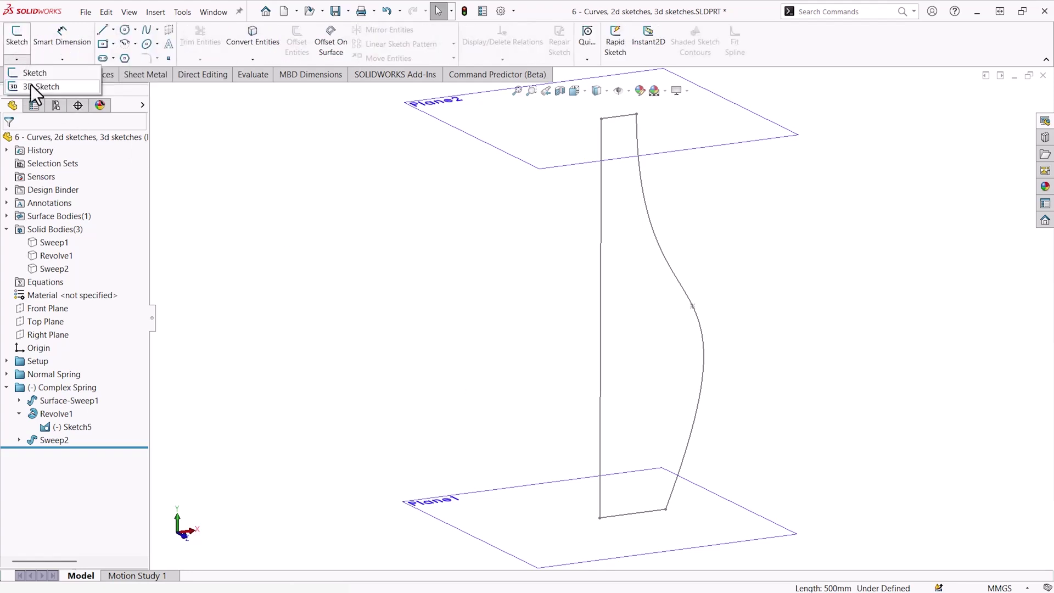
{"action": "left_click", "coordinate": [31, 85]}
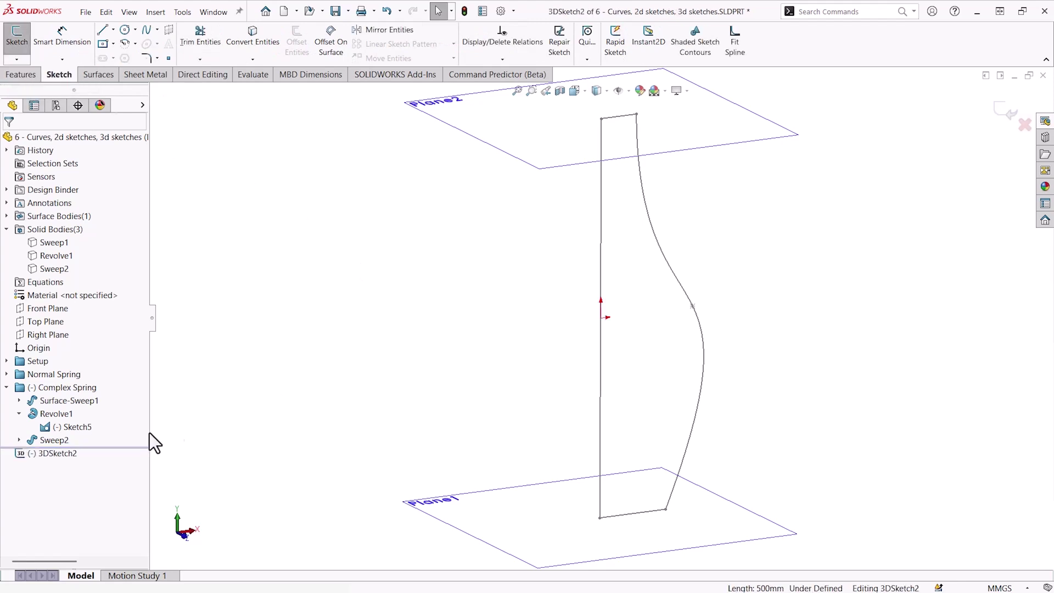
{"action": "left_click", "coordinate": [78, 427]}
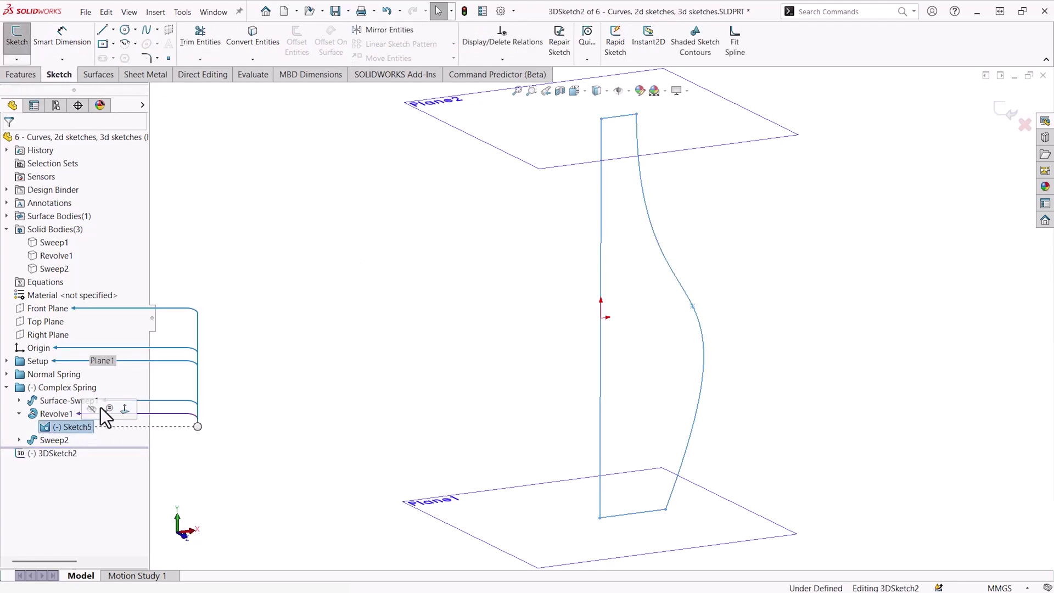
{"action": "left_click", "coordinate": [255, 36]}
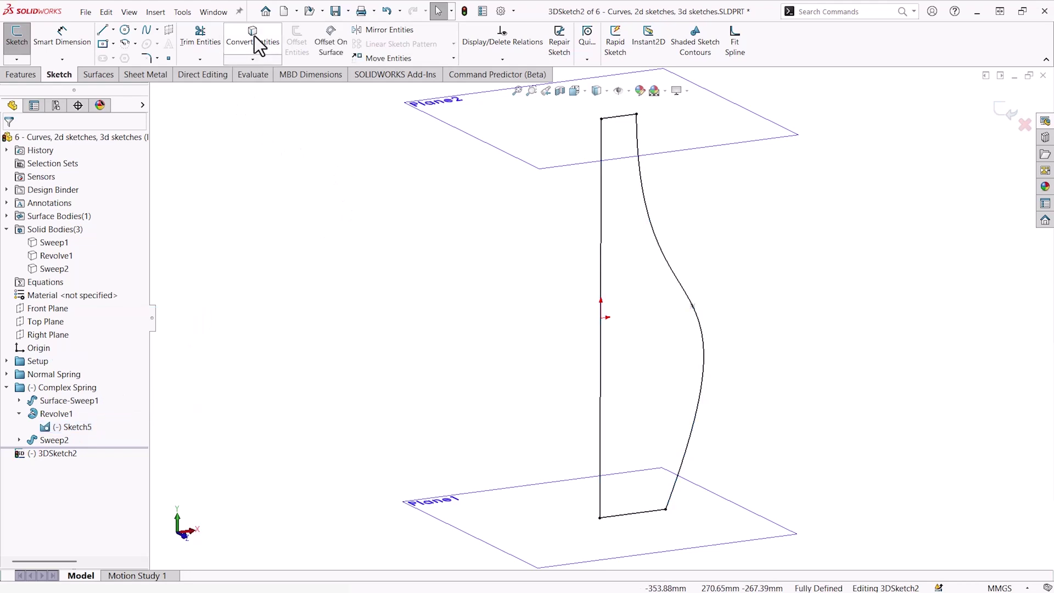
- Draw a midpoint line centred on the profile's bottom corner
{"action": "left_click", "coordinate": [116, 30]}
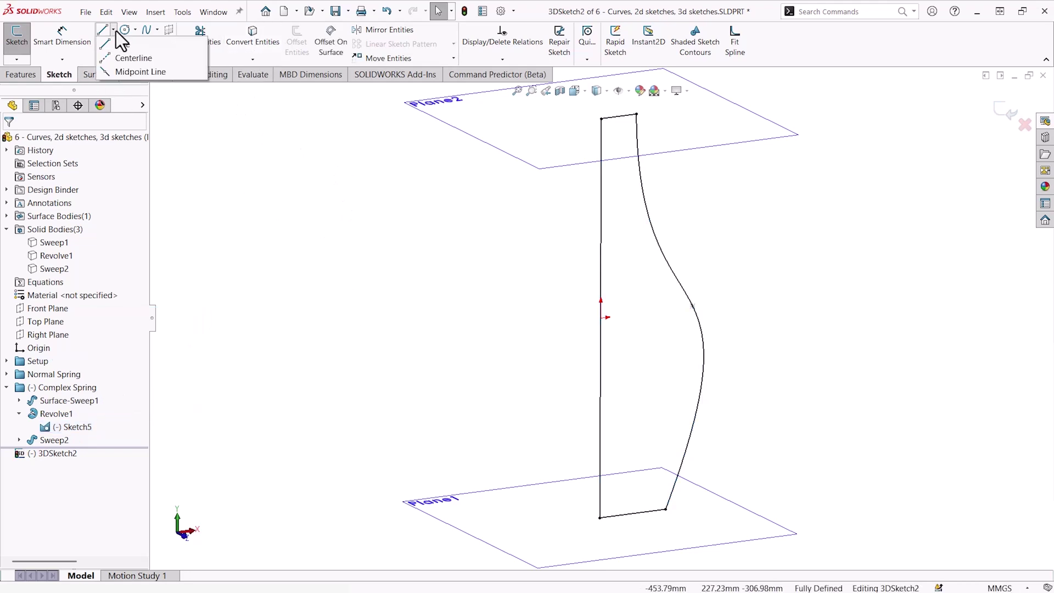
{"action": "left_click", "coordinate": [117, 74]}
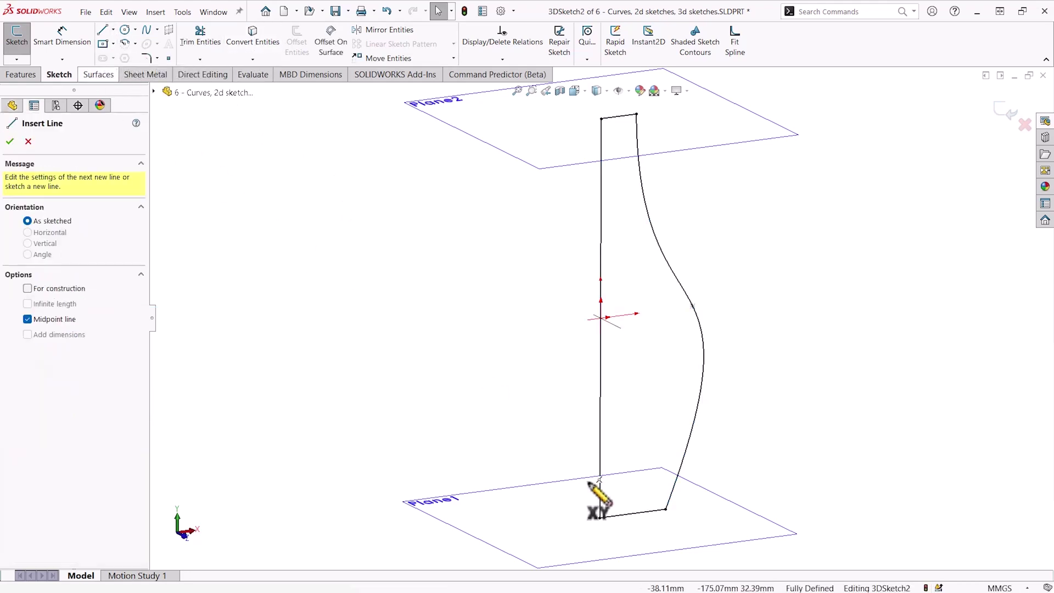
{"action": "left_click", "coordinate": [600, 518]}
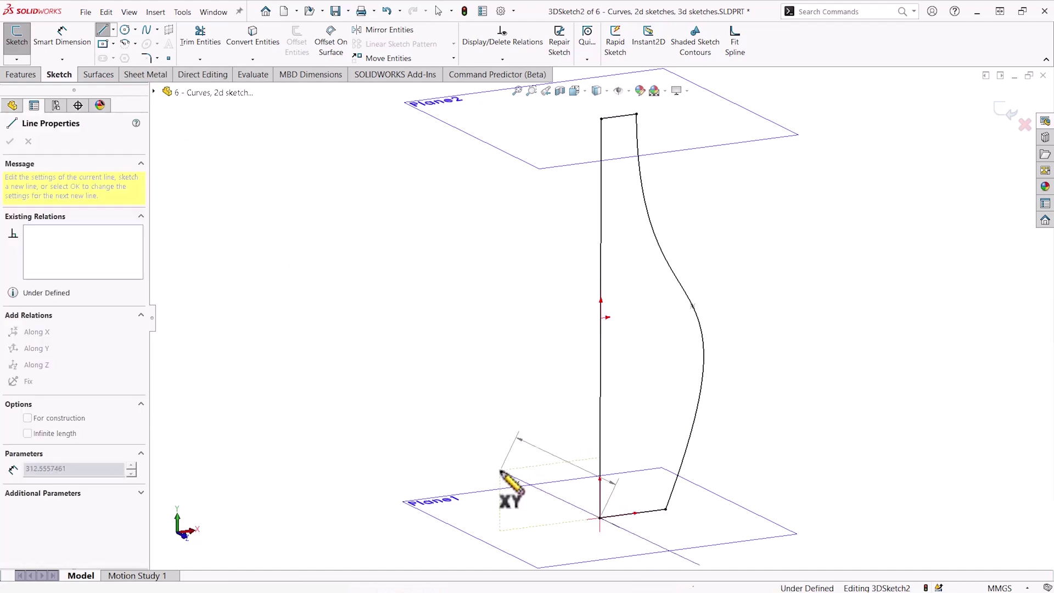
{"action": "left_click", "coordinate": [500, 472]}
{"action": "right_click", "coordinate": [492, 485]}
{"action": "left_click", "coordinate": [497, 488]}
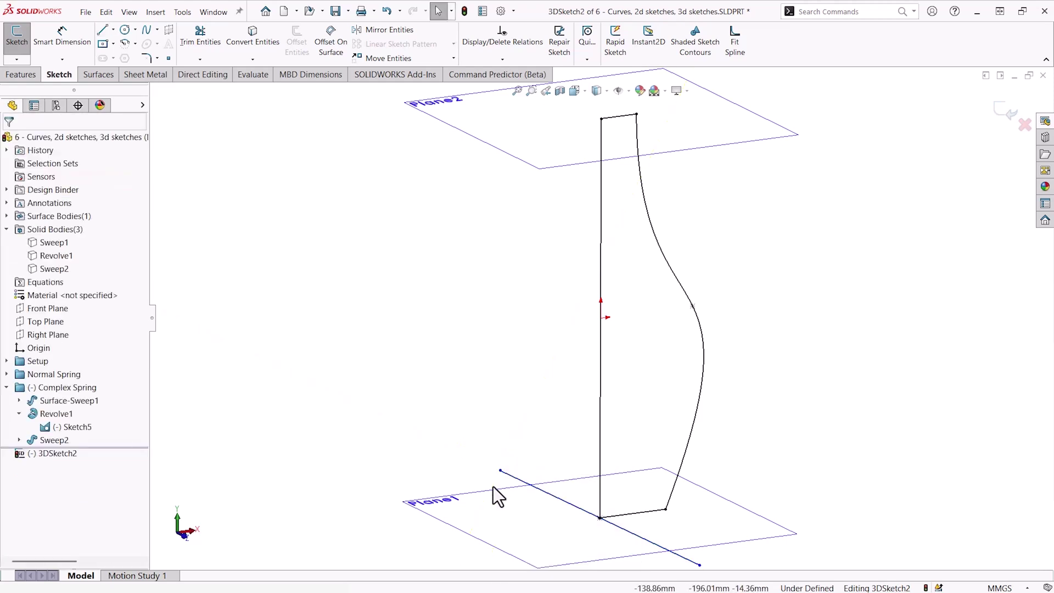
- Constrain the midpoint line Along Z instead of Along X, then exit the 3D sketch
{"action": "left_click", "coordinate": [522, 483]}
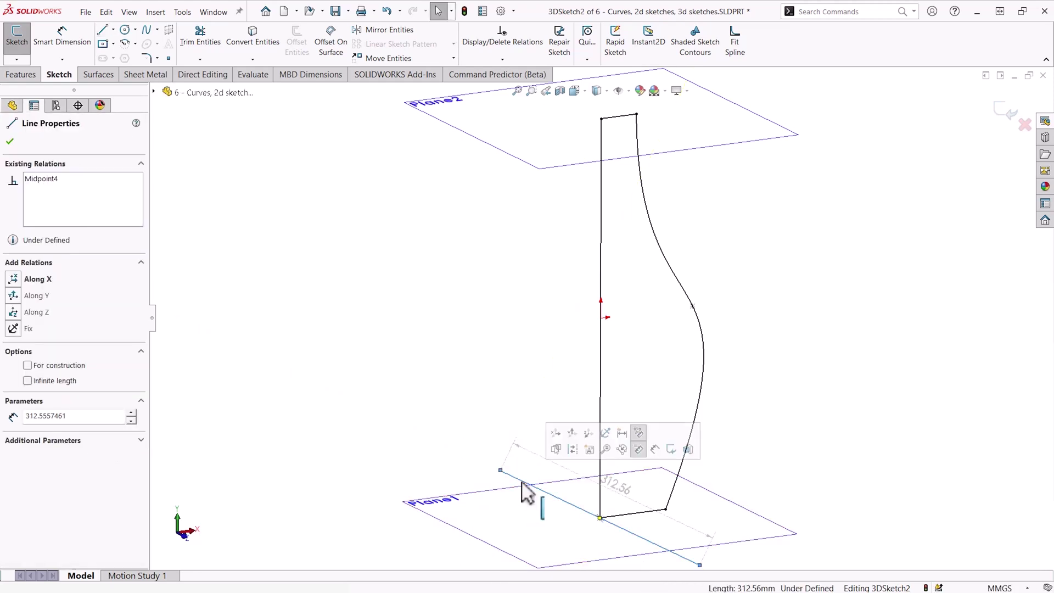
{"action": "left_click", "coordinate": [13, 280]}
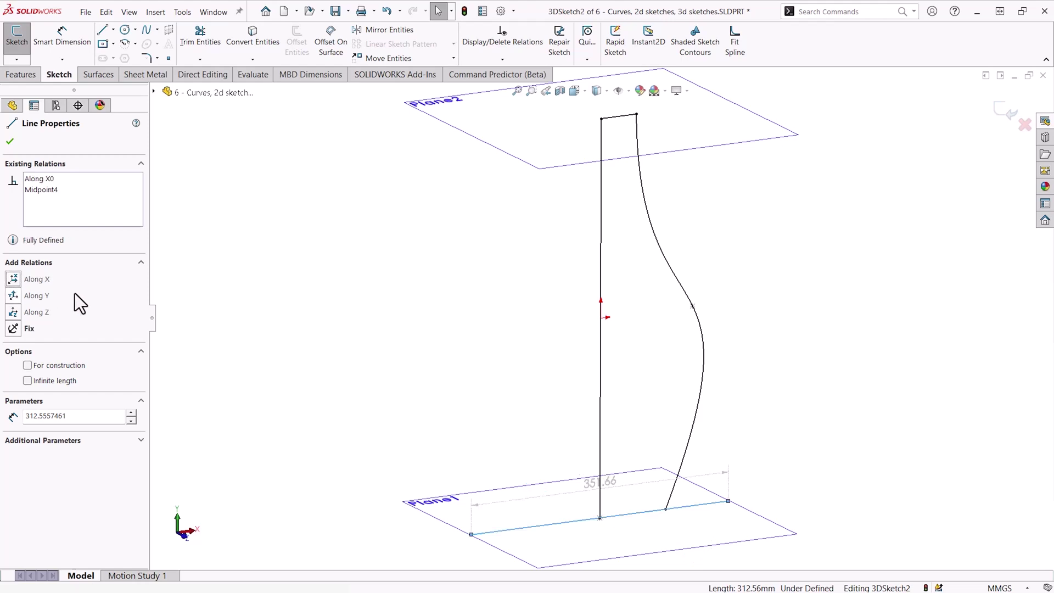
{"action": "key", "text": "ctrl+z"}
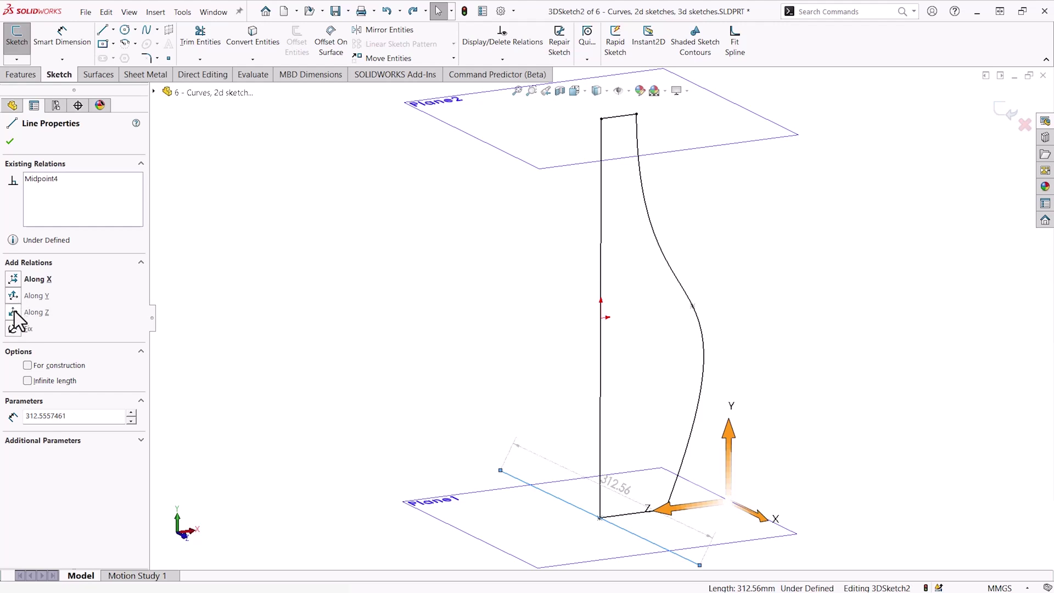
{"action": "left_click", "coordinate": [14, 310]}
{"action": "left_click", "coordinate": [348, 354]}
{"action": "key", "text": "z"}
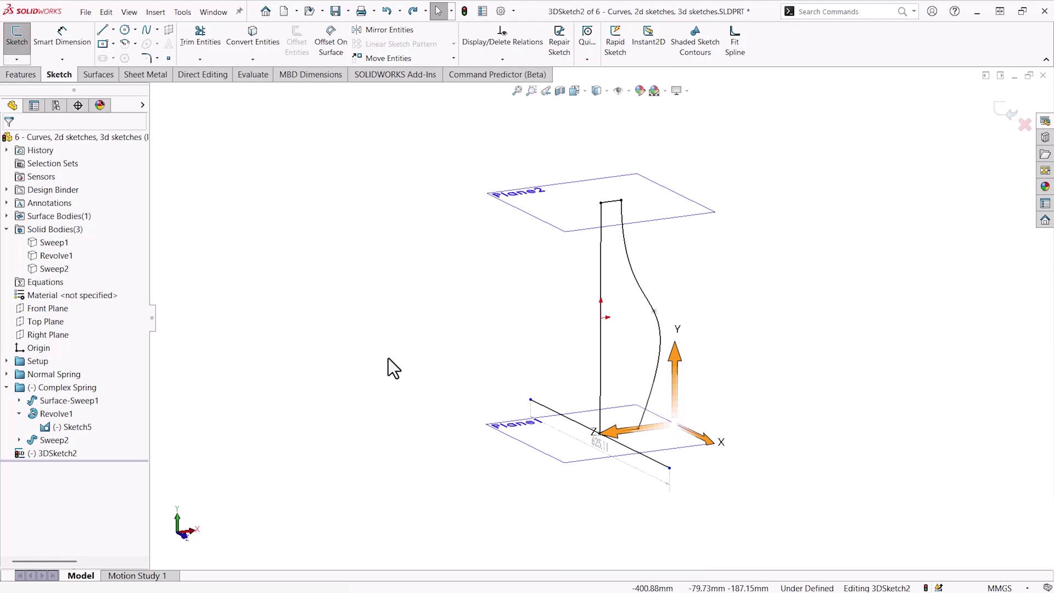
{"action": "left_click", "coordinate": [1013, 108]}
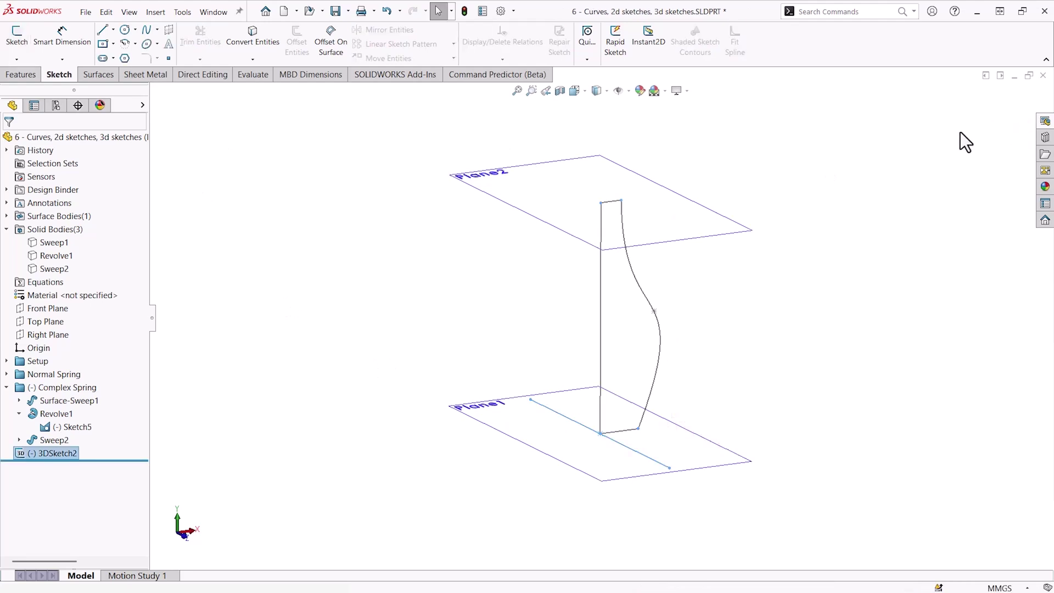
- In the Chassis sandbox part, show the hidden panel body through Split Line1
{"action": "left_click", "coordinate": [749, 274]}
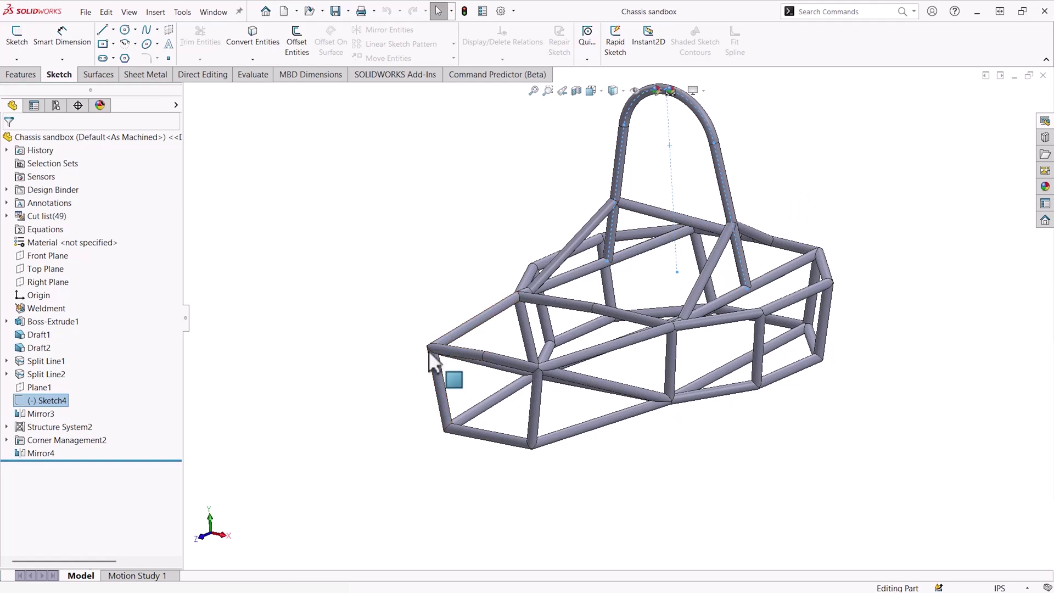
{"action": "mouse_move", "coordinate": [35, 325]}
{"action": "left_click", "coordinate": [55, 360]}
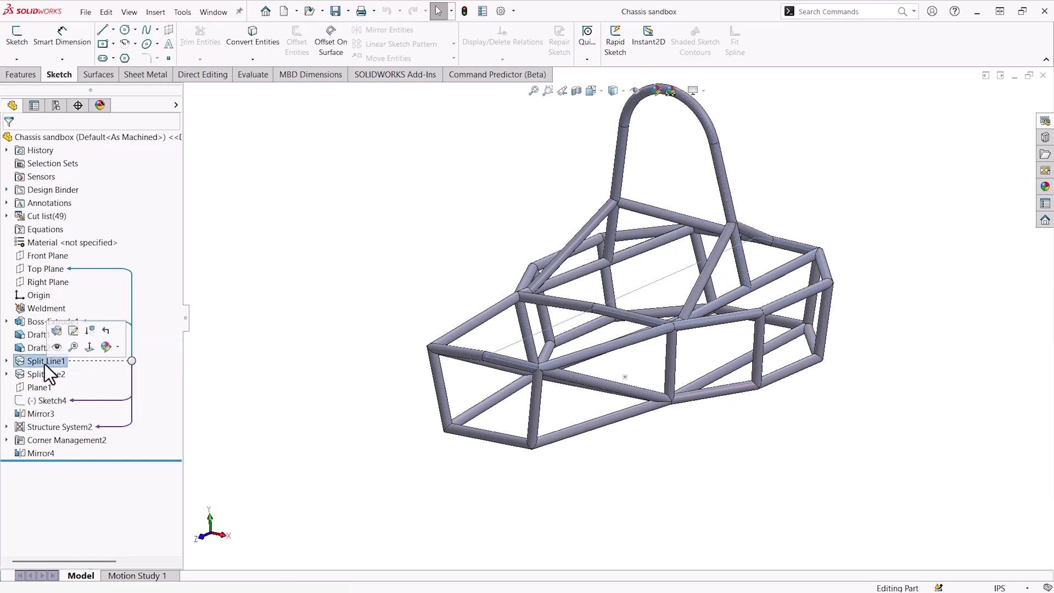
{"action": "left_click", "coordinate": [96, 360]}
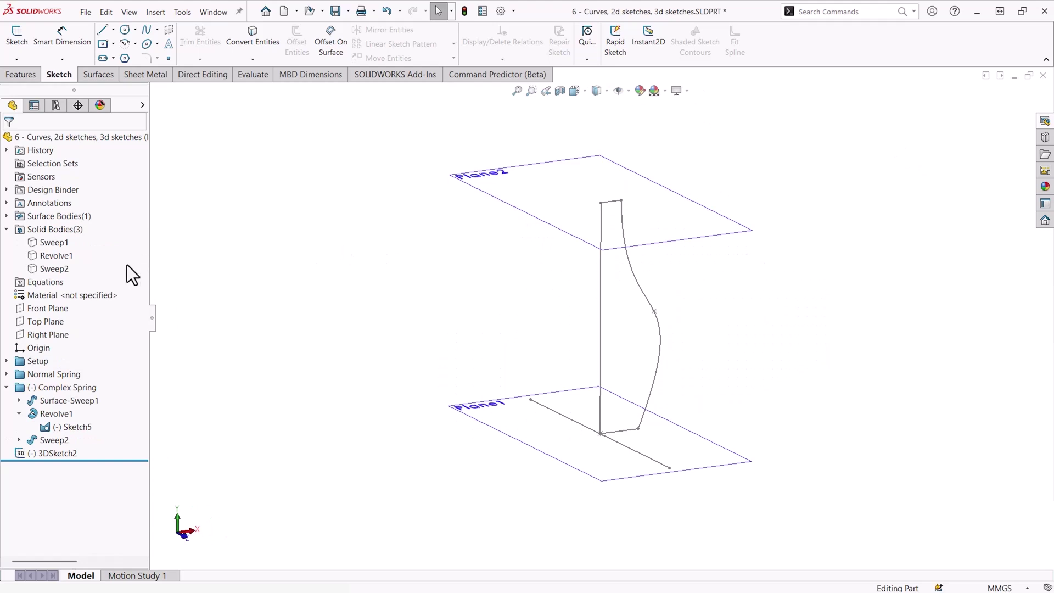
- Collapse the Complex Spring folder and expand Normal Spring to show Helix/Spiral2 and Sweep1
{"action": "left_click", "coordinate": [7, 387]}
{"action": "left_click", "coordinate": [6, 374]}
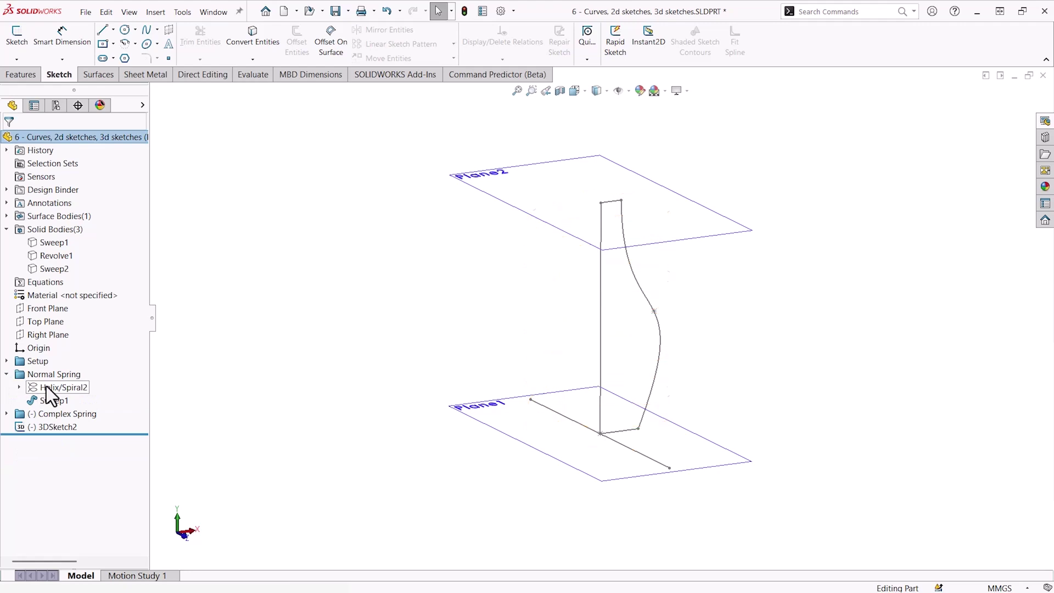
- Show the hidden Sweep1 helical spring body
{"action": "left_click", "coordinate": [47, 387]}
{"action": "left_click", "coordinate": [46, 400]}
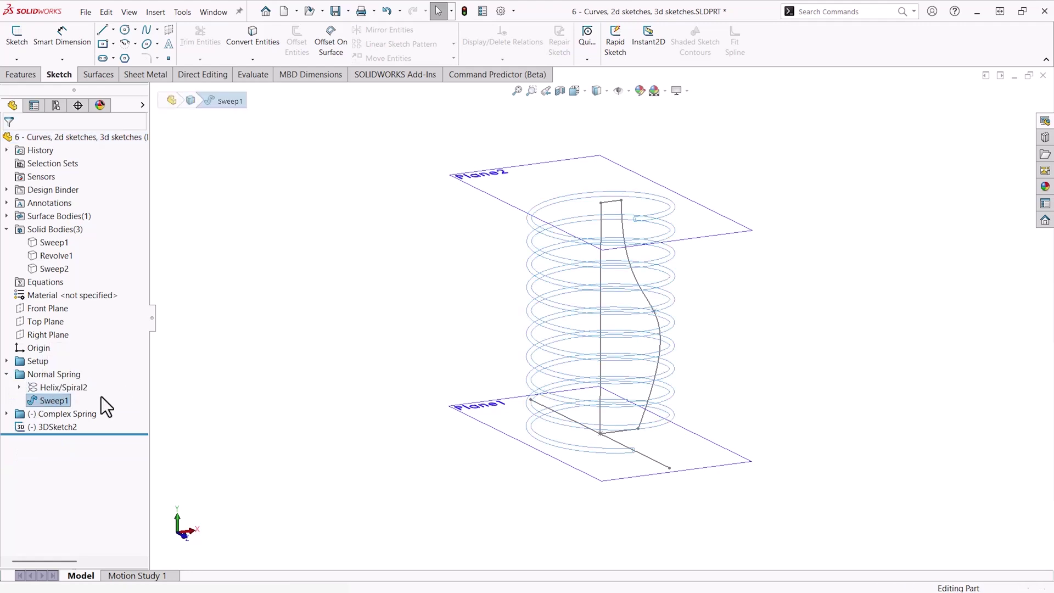
{"action": "left_click", "coordinate": [272, 373]}
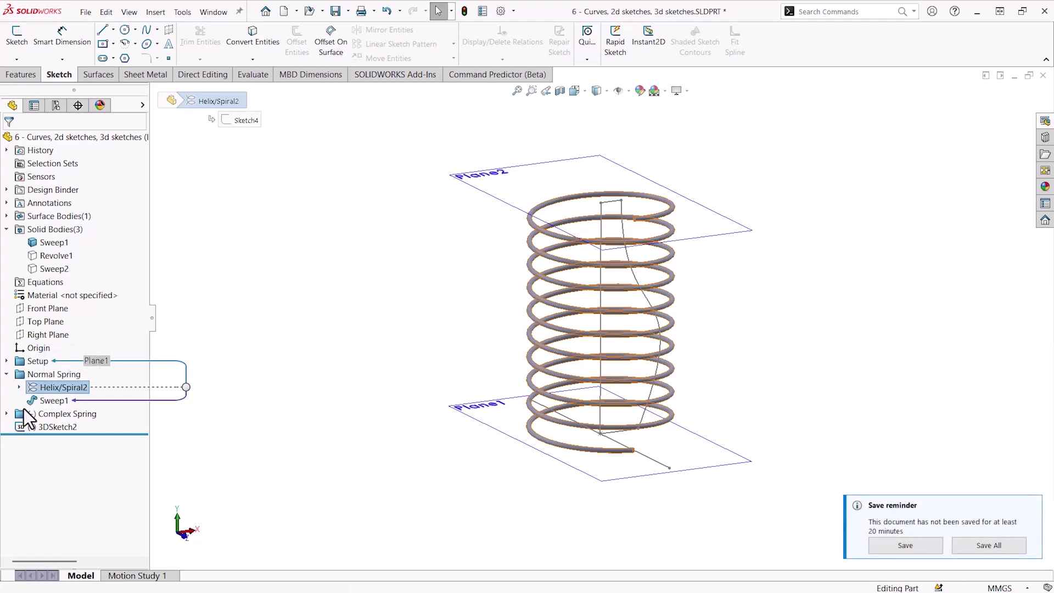
- Fold Normal Spring away, expand Complex Spring and Surface-Sweep1, and select Surface-Sweep1
{"action": "left_click", "coordinate": [6, 374]}
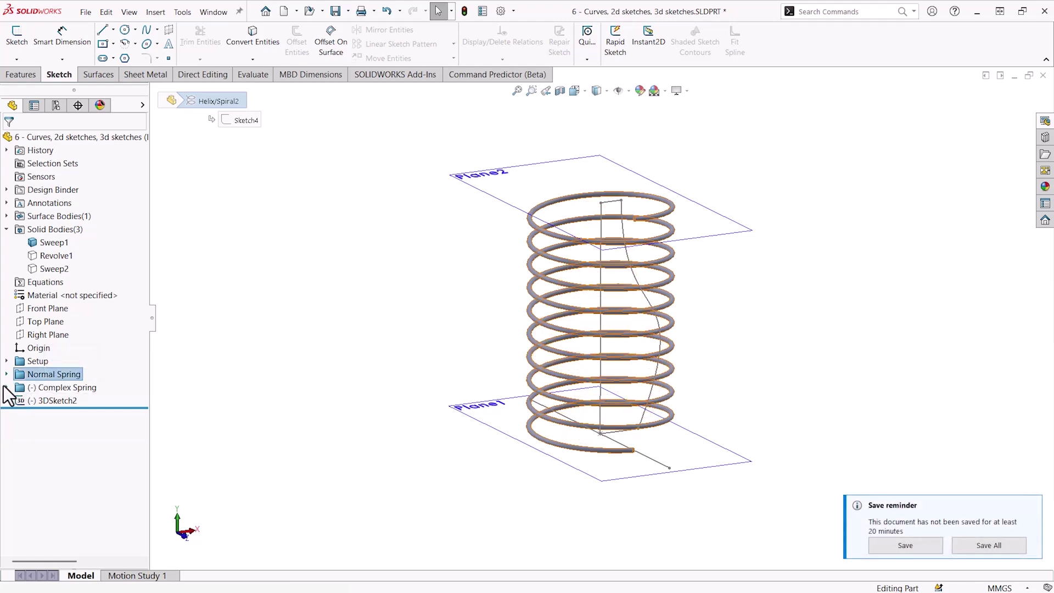
{"action": "left_click", "coordinate": [6, 387]}
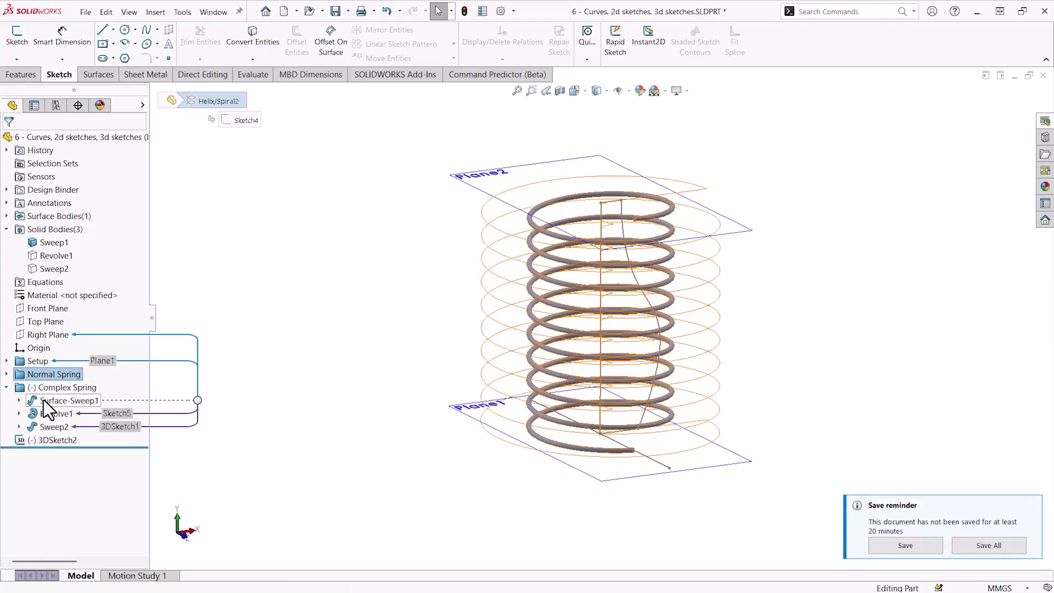
{"action": "left_click", "coordinate": [19, 427]}
{"action": "left_click", "coordinate": [20, 427]}
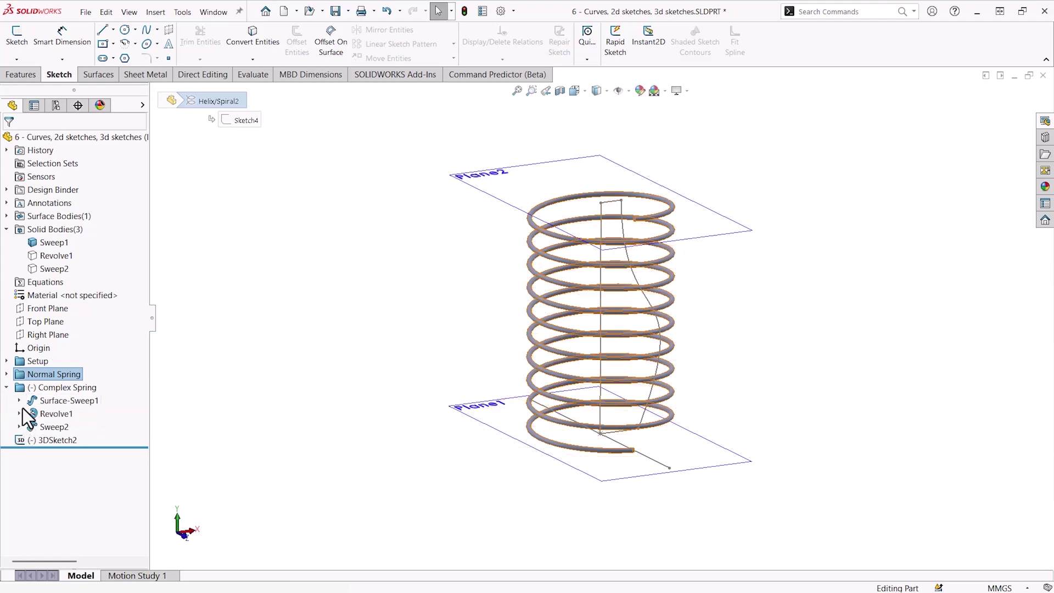
{"action": "left_click", "coordinate": [19, 401]}
{"action": "left_click", "coordinate": [50, 402]}
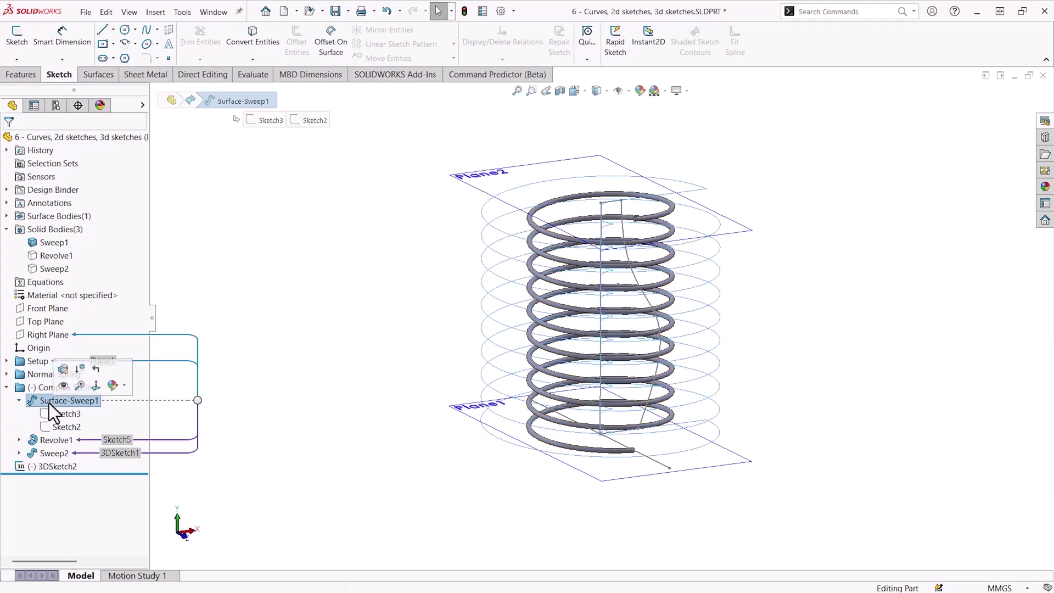
- Review Revolve1 with its Sketch5 profile and Sweep2 with its 3DSketch1 path
{"action": "left_click", "coordinate": [20, 401]}
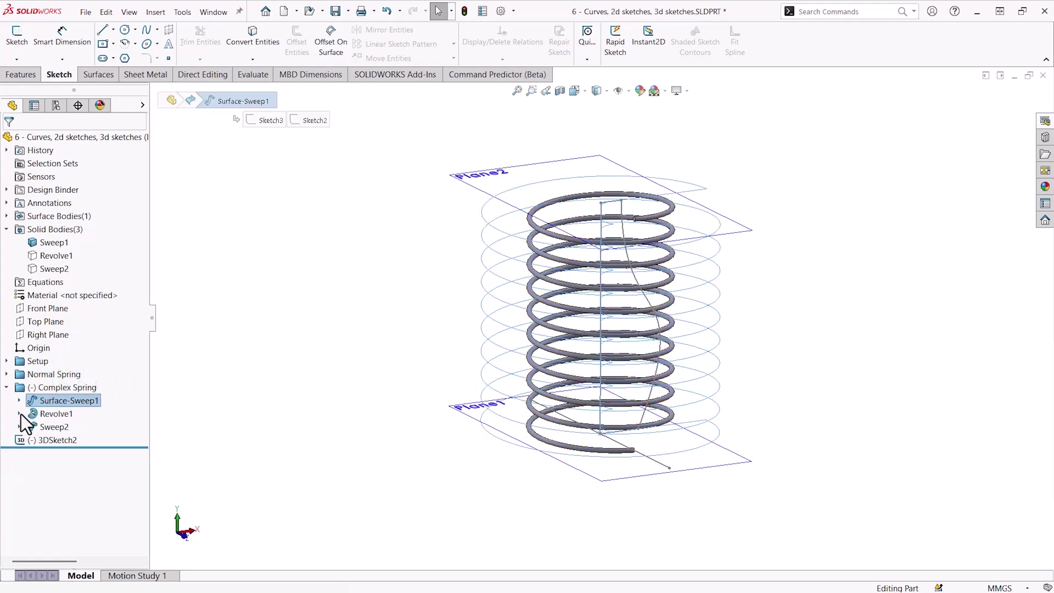
{"action": "left_click", "coordinate": [41, 413]}
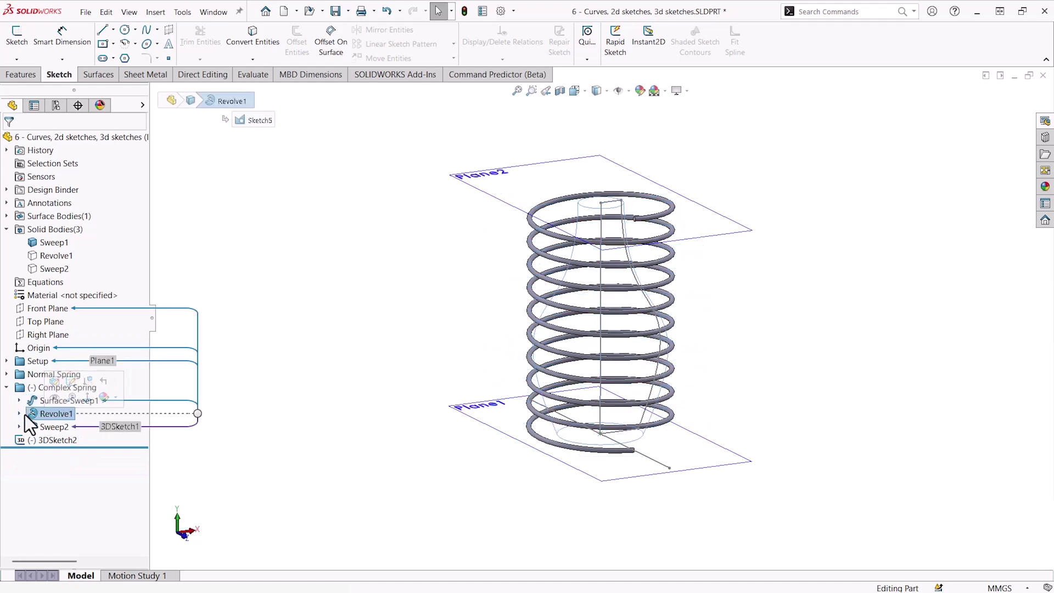
{"action": "left_click", "coordinate": [38, 427]}
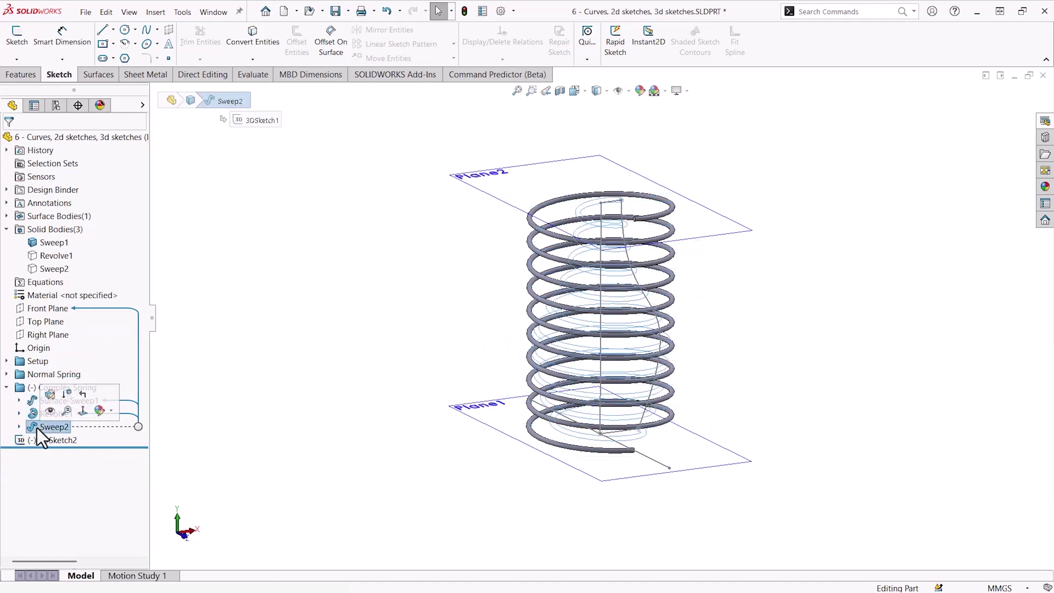
- Hide the Sweep1 spring body, show the Revolve1 vase body, and expand Surface Bodies
{"action": "left_click", "coordinate": [46, 242]}
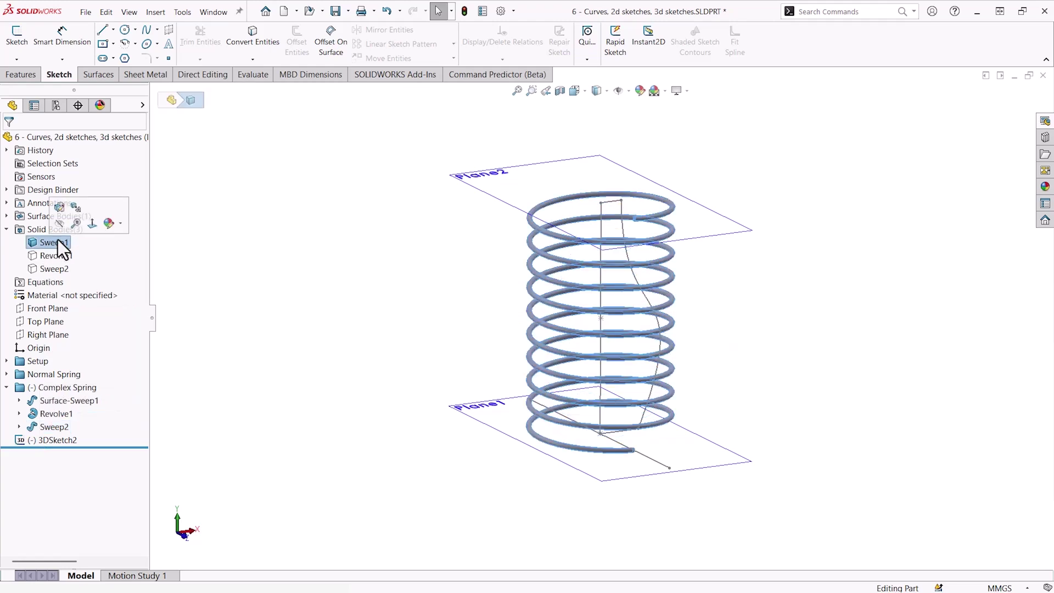
{"action": "left_click", "coordinate": [60, 226]}
{"action": "left_click", "coordinate": [52, 260]}
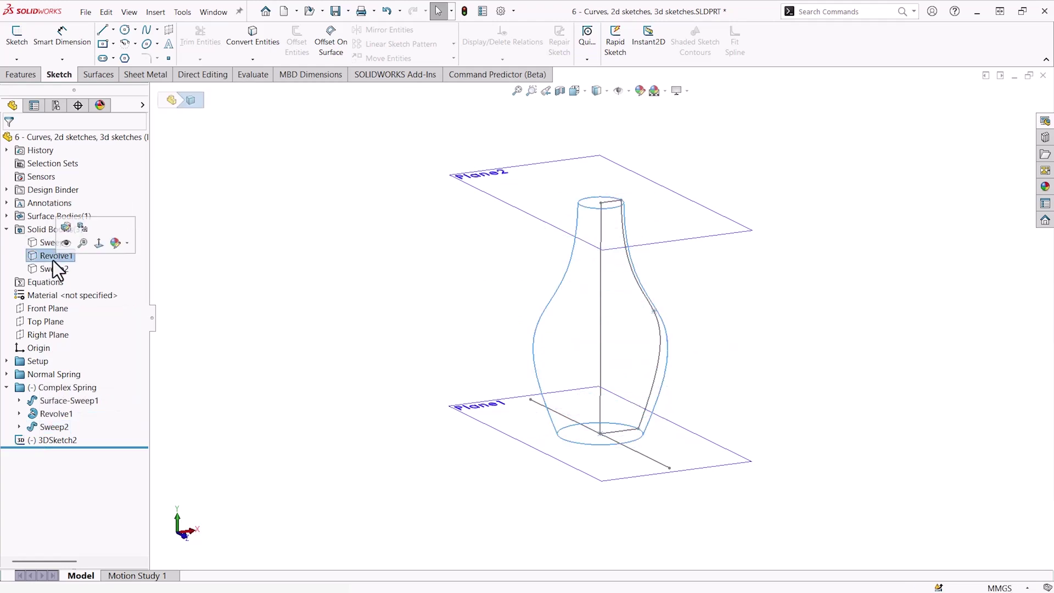
{"action": "left_click", "coordinate": [66, 243]}
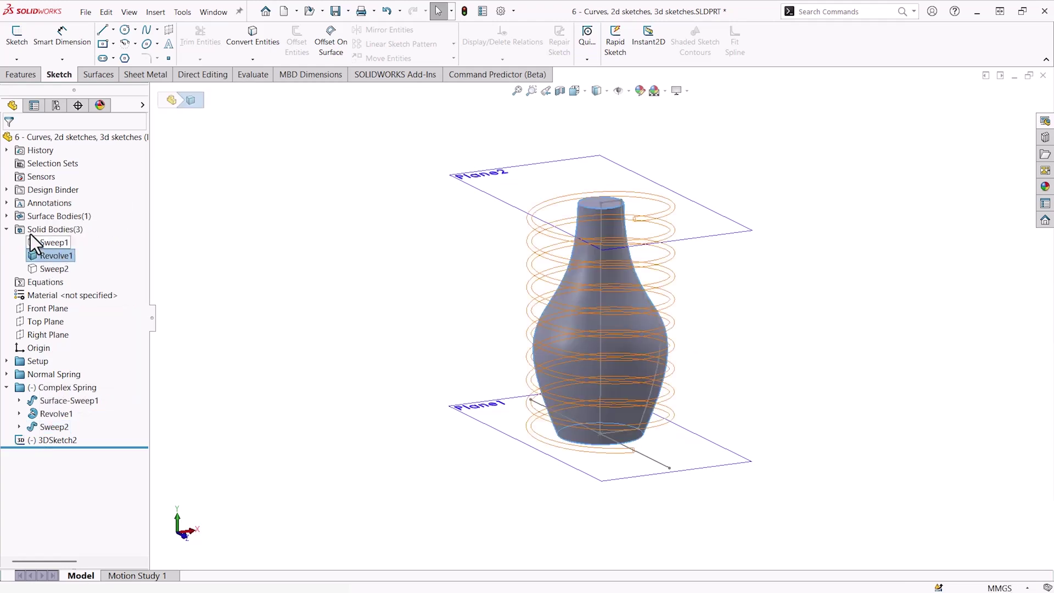
{"action": "left_click", "coordinate": [8, 217]}
{"action": "left_click", "coordinate": [44, 230]}
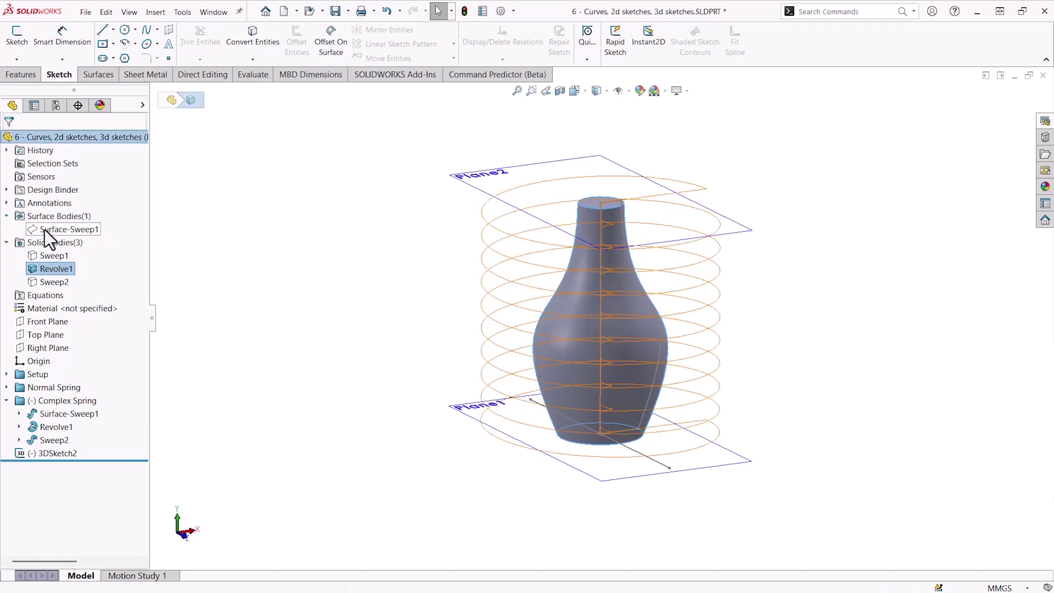
- Show the Surface-Sweep1 spiral surface, then review Sweep2 and its 3DSketch1 path references
{"action": "left_click", "coordinate": [57, 212]}
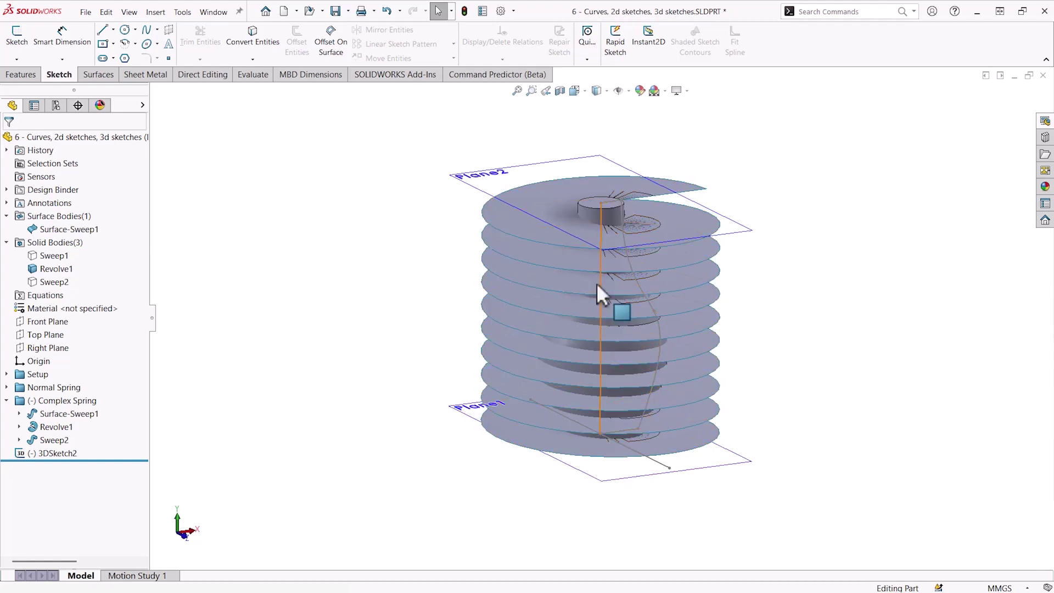
{"action": "left_click", "coordinate": [18, 440]}
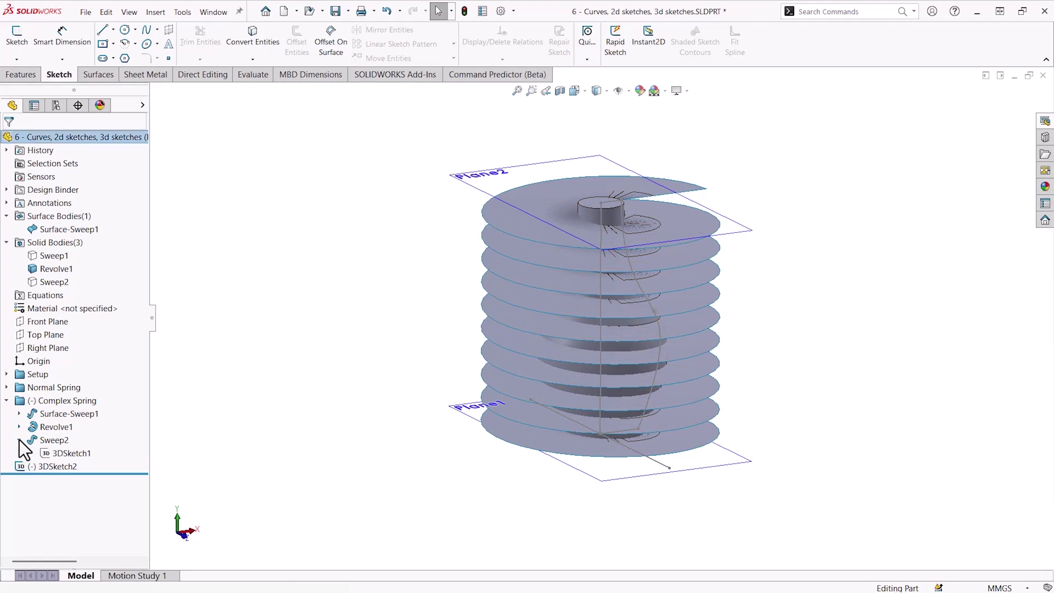
{"action": "left_click", "coordinate": [48, 443]}
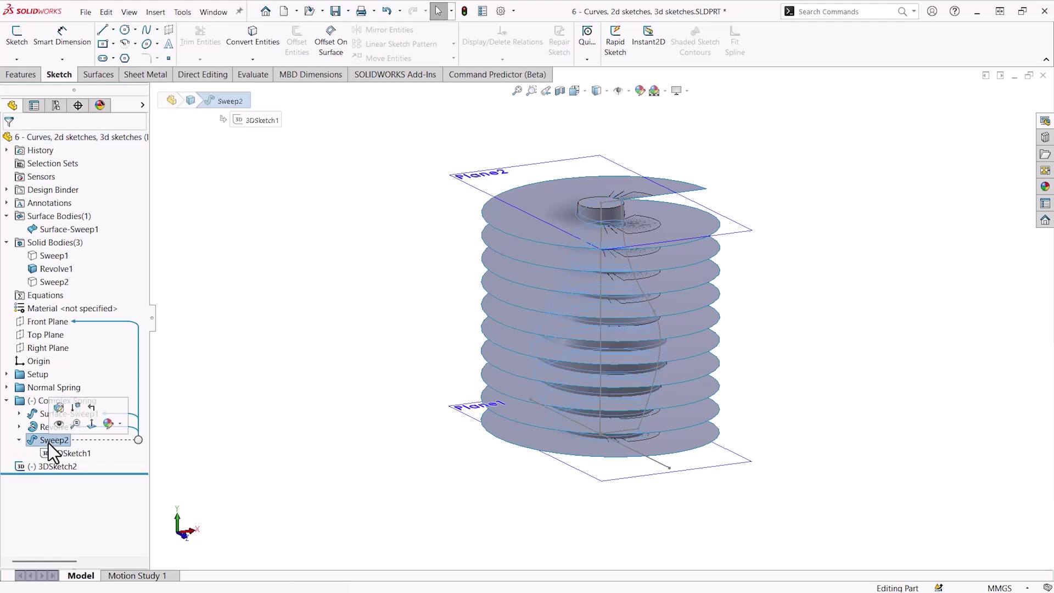
{"action": "left_click", "coordinate": [58, 452]}
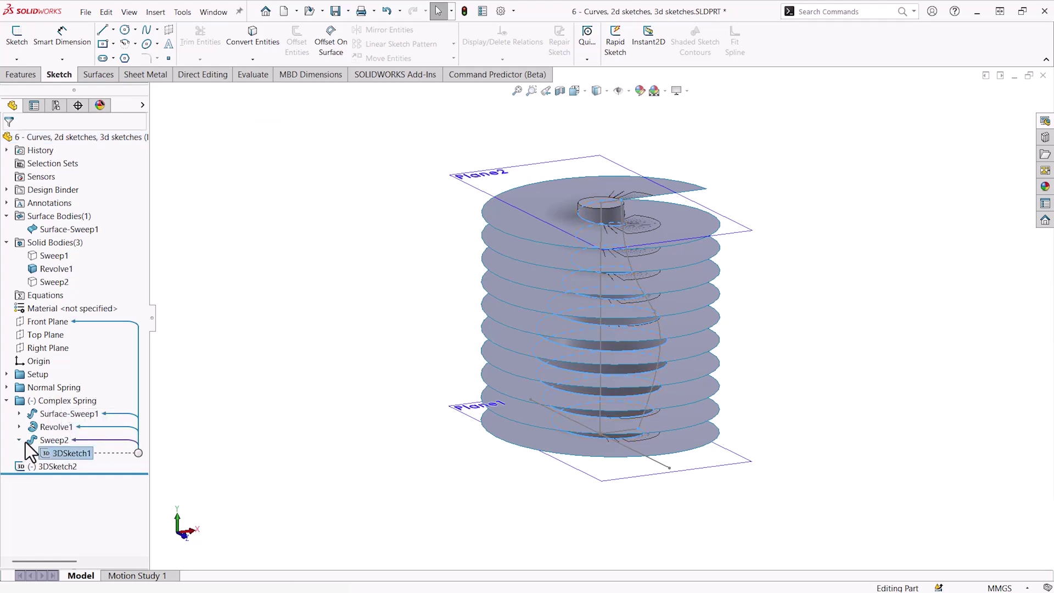
- Search 'intersection' to find Intersection Curve, then select Sweep2's 3DSketch1 spiral path
{"action": "left_click", "coordinate": [18, 440]}
{"action": "left_click", "coordinate": [44, 440]}
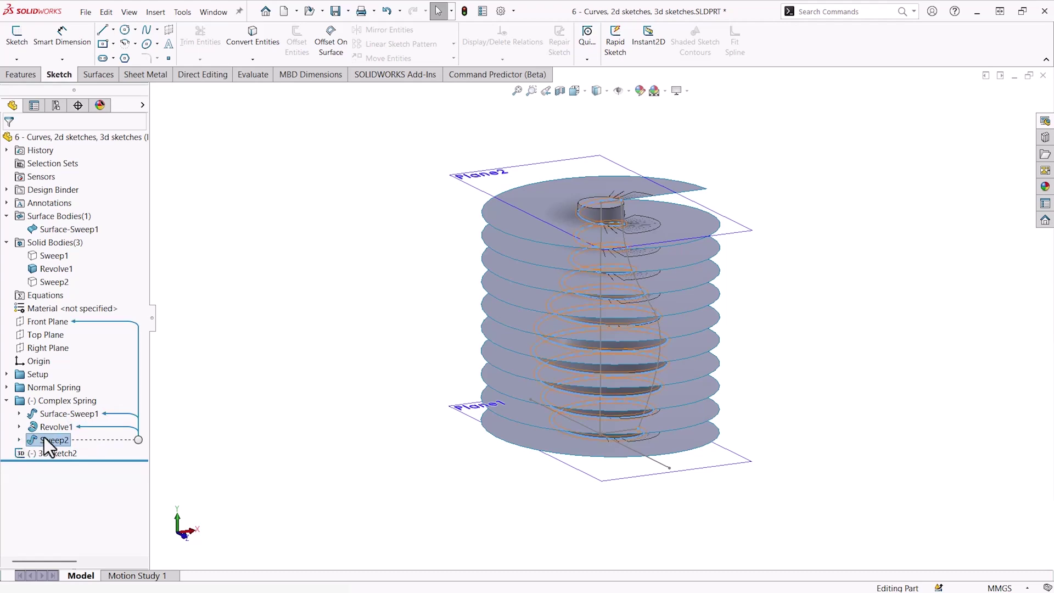
{"action": "type", "text": "intersection"}
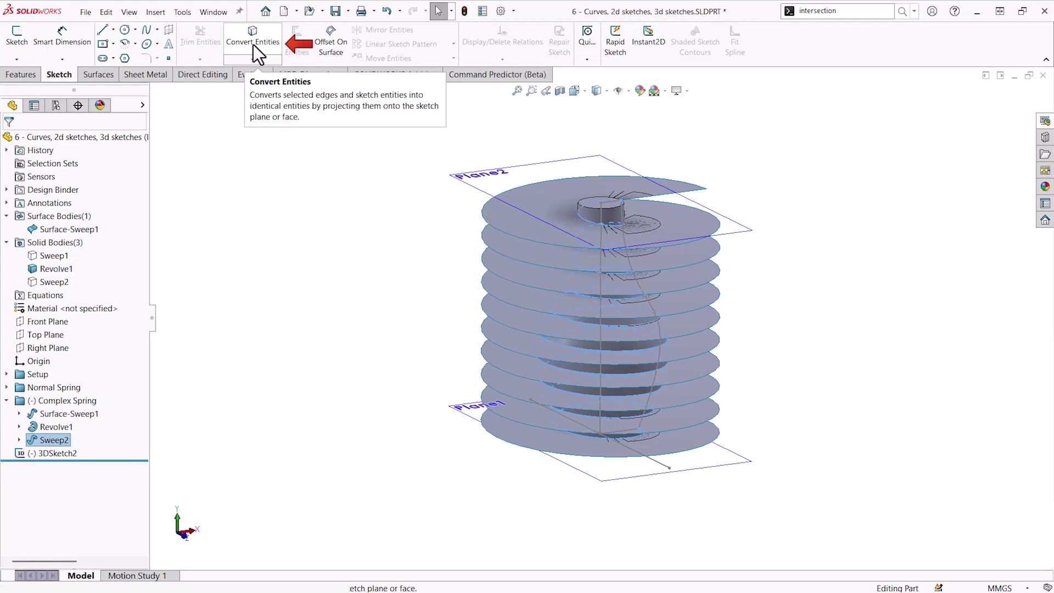
{"action": "left_click", "coordinate": [262, 61]}
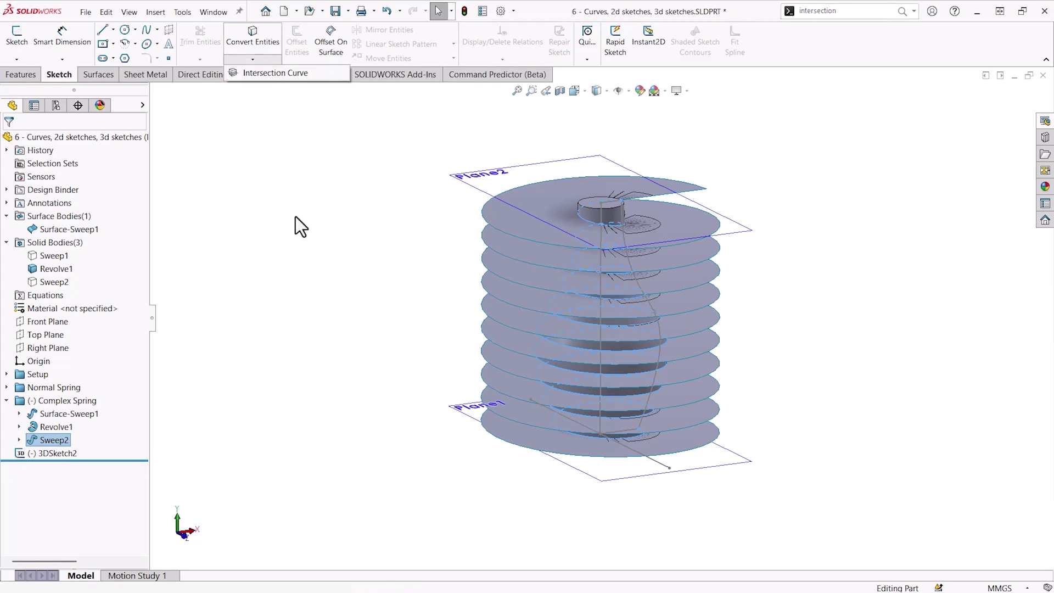
{"action": "left_click", "coordinate": [304, 259]}
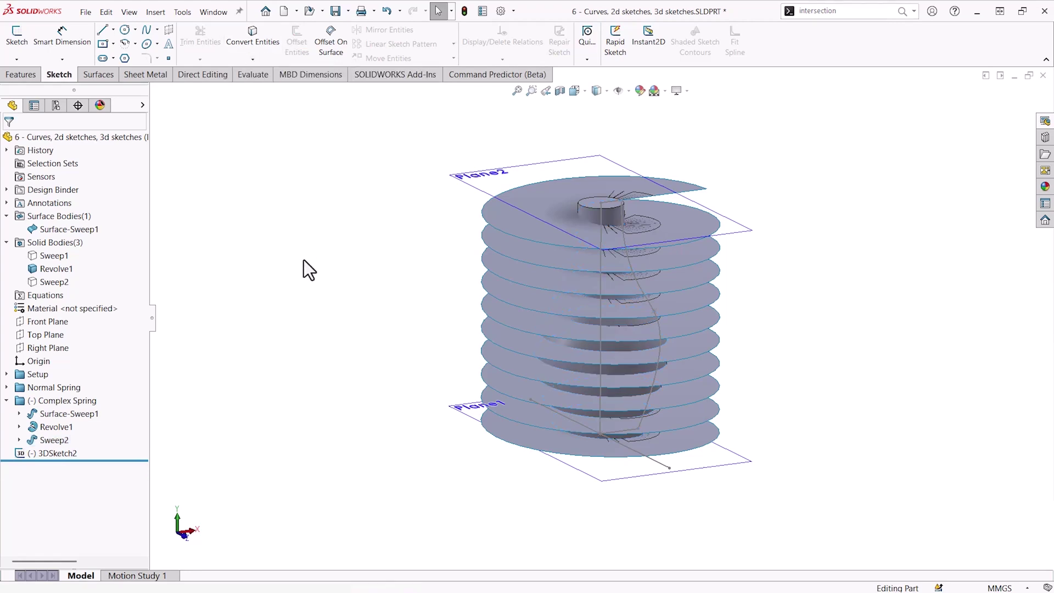
{"action": "left_click", "coordinate": [19, 440]}
{"action": "left_click", "coordinate": [61, 453]}
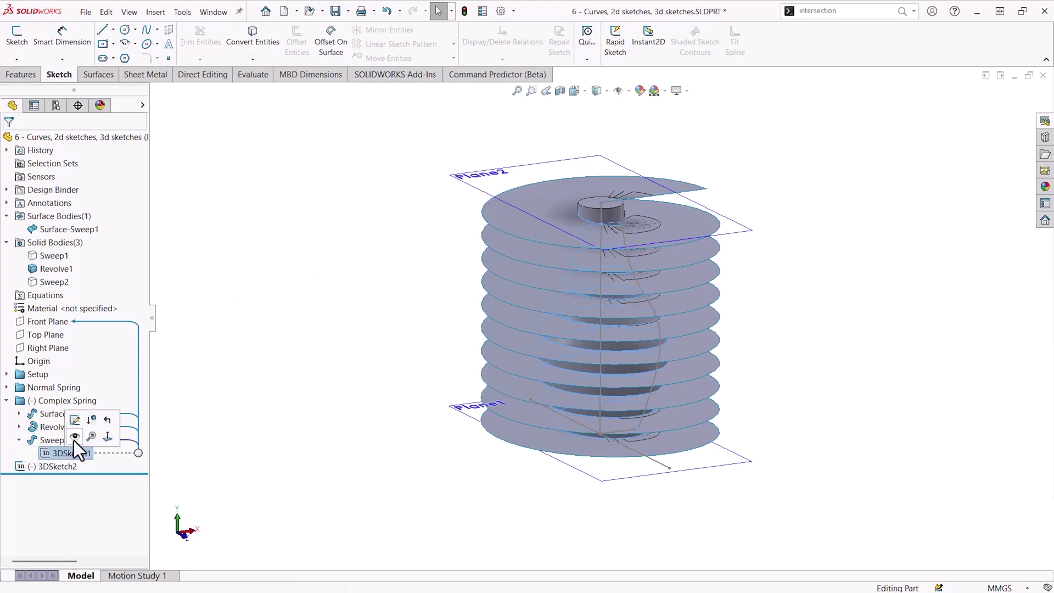
- Show the 3DSketch1 spiral, then hide the Surface-Sweep1 surface and Revolve1 vase body
{"action": "left_click", "coordinate": [74, 436]}
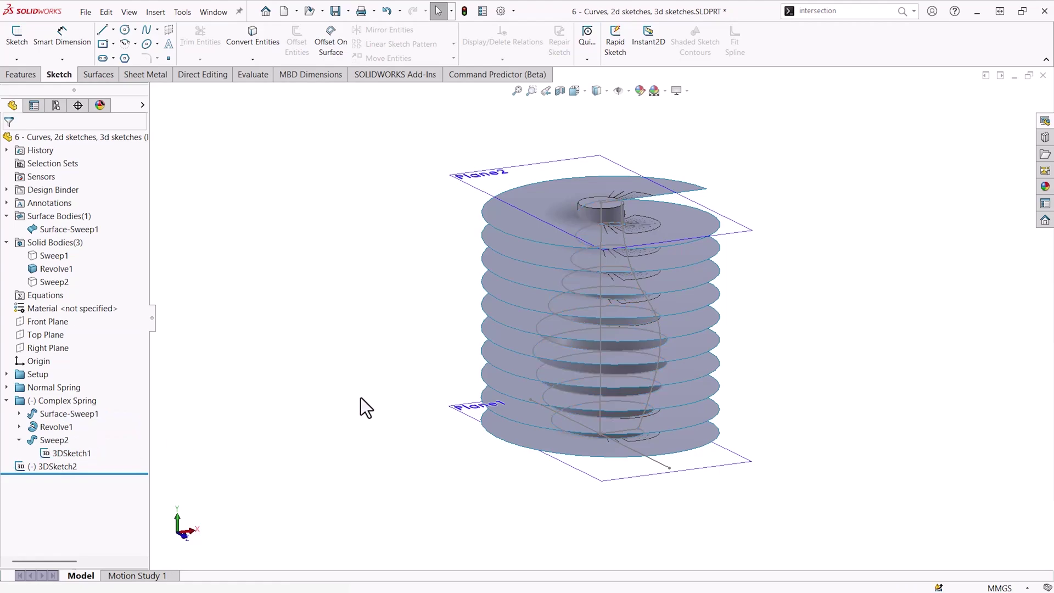
{"action": "scroll", "coordinate": [687, 248], "scroll_direction": "down", "scroll_amount": 5}
{"action": "left_click", "coordinate": [644, 219]}
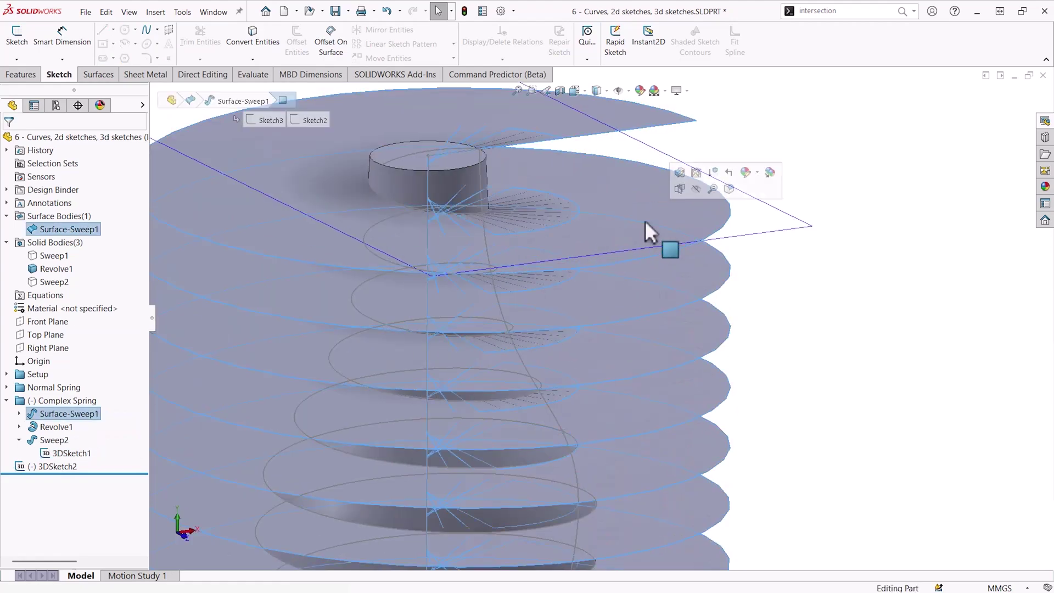
{"action": "key", "text": "Tab"}
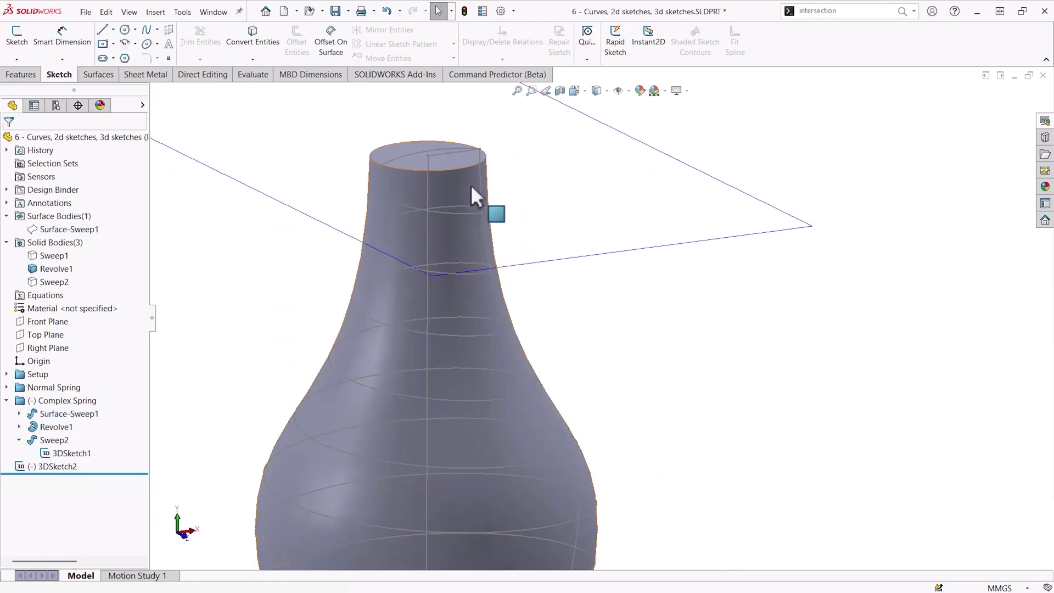
{"action": "key", "text": "Tab"}
- Cancel the accidental spline sketch and select Sweep2 to view its references
{"action": "right_click_drag", "start_coordinate": [470, 183], "coordinate": [479, 189]}
{"action": "scroll", "coordinate": [574, 409], "scroll_direction": "up", "scroll_amount": 5}
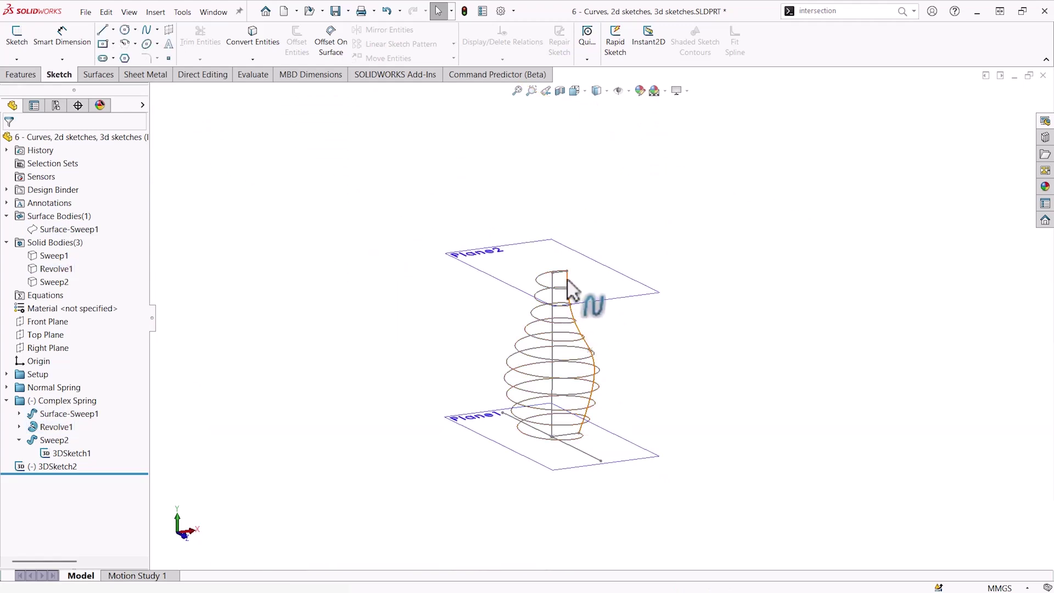
{"action": "key", "text": "Escape"}
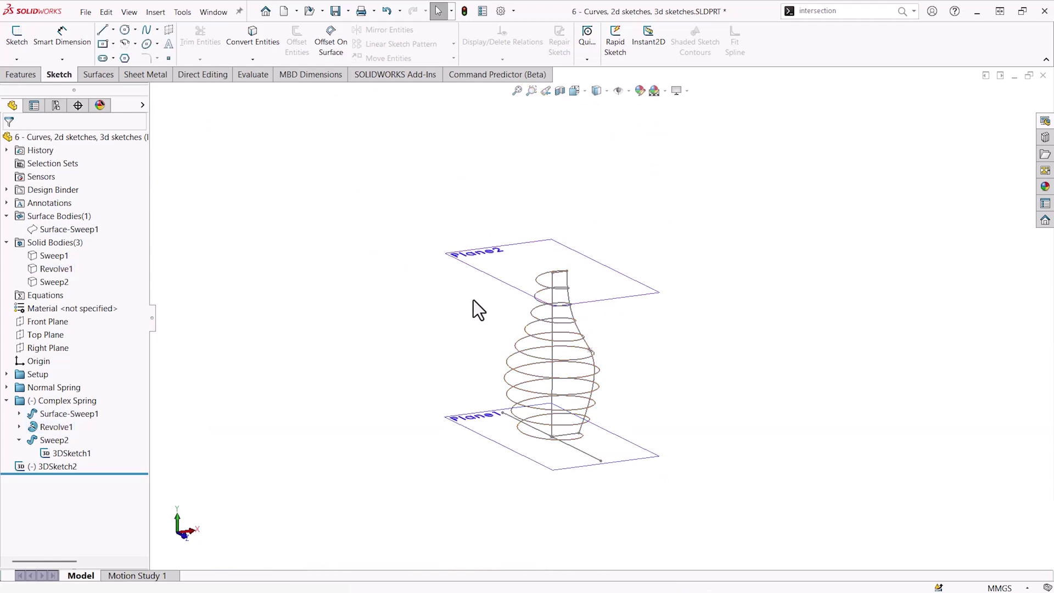
{"action": "left_click", "coordinate": [33, 441]}
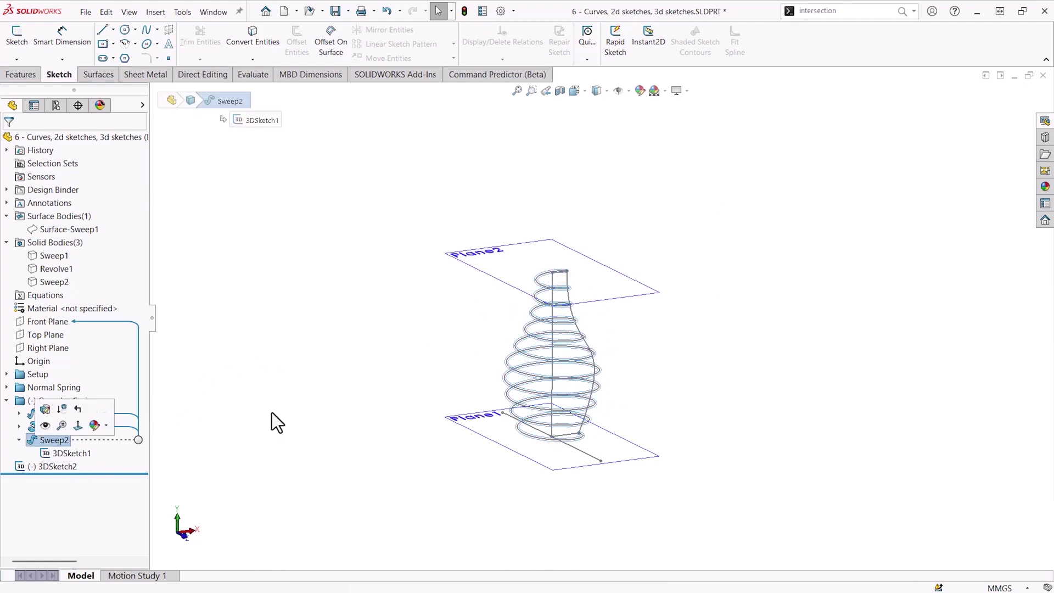
{"action": "left_click", "coordinate": [392, 354]}
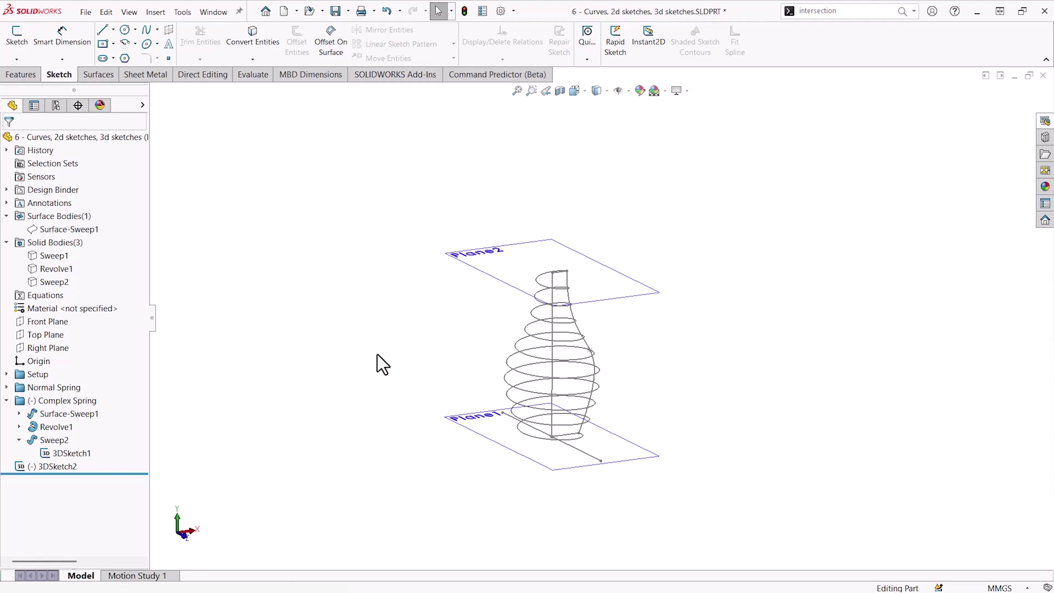
- Bring up the Insert > Curve submenu with Helix/Spiral, Projected and Composite
{"action": "left_click", "coordinate": [180, 20]}
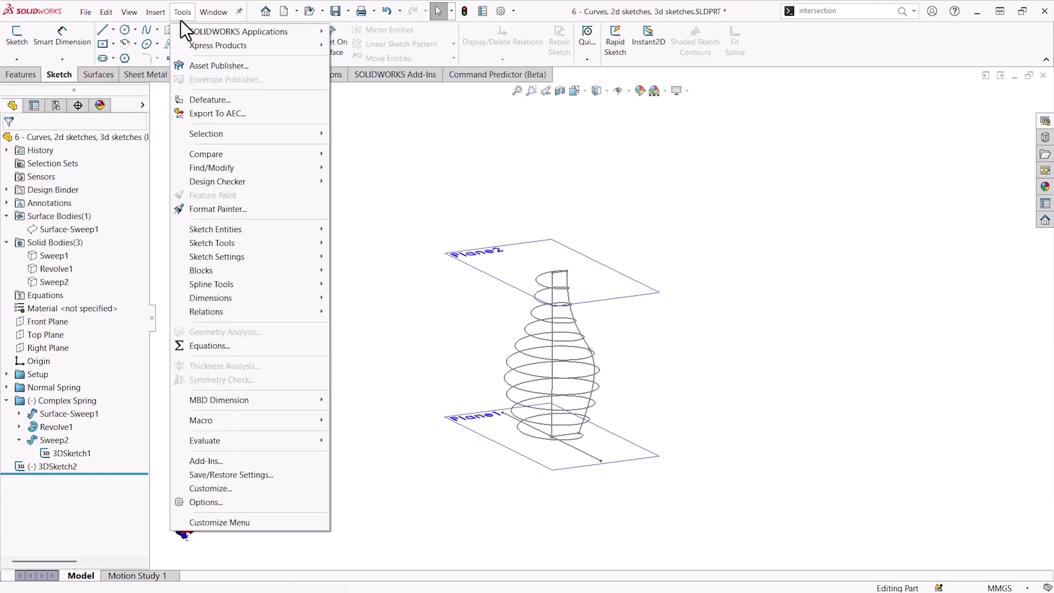
{"action": "mouse_move", "coordinate": [158, 18]}
{"action": "mouse_move", "coordinate": [195, 154]}
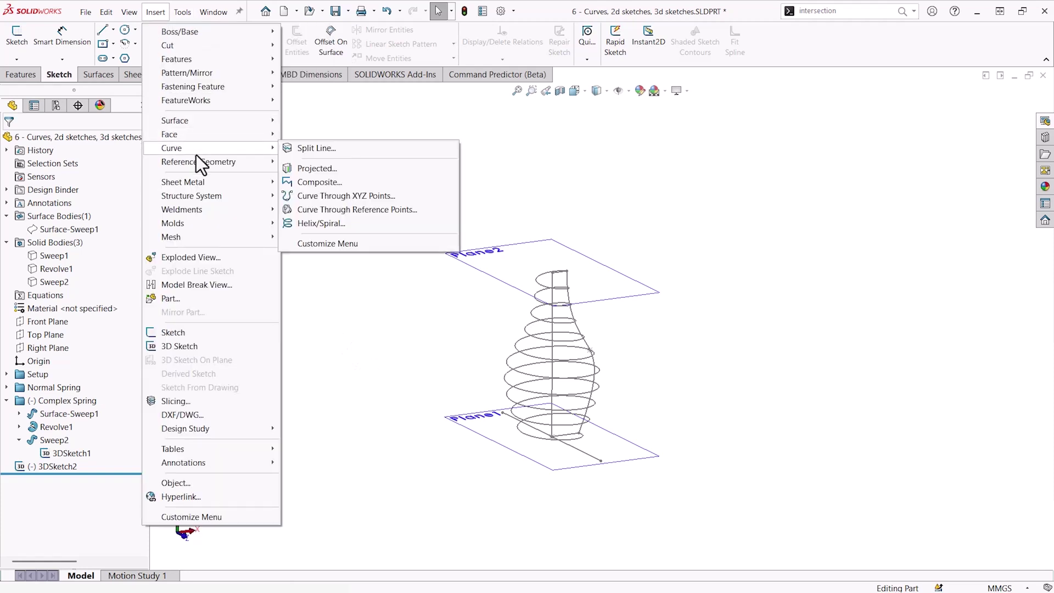